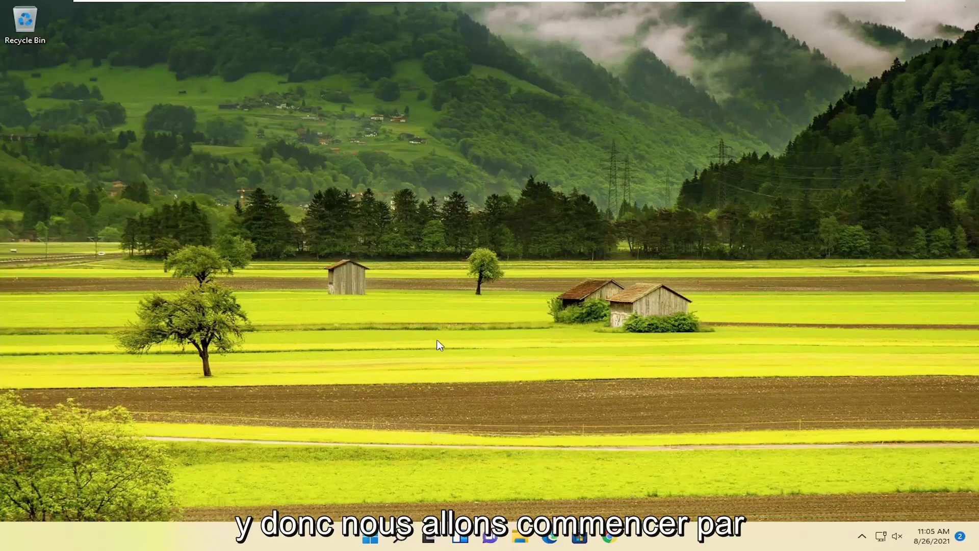
Search Google for 'duplicate cleaner free' in a maximized Chrome window
left_click(613, 544)
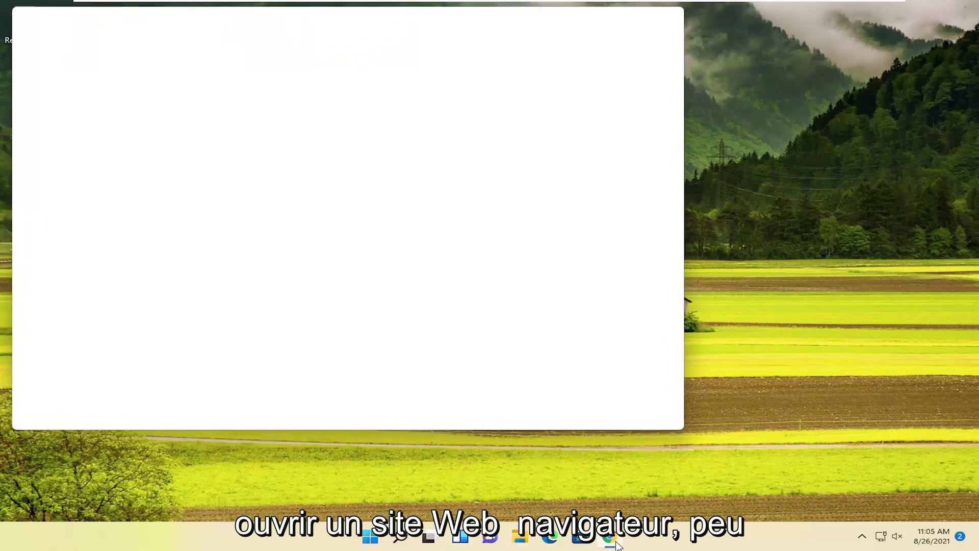
left_click(636, 17)
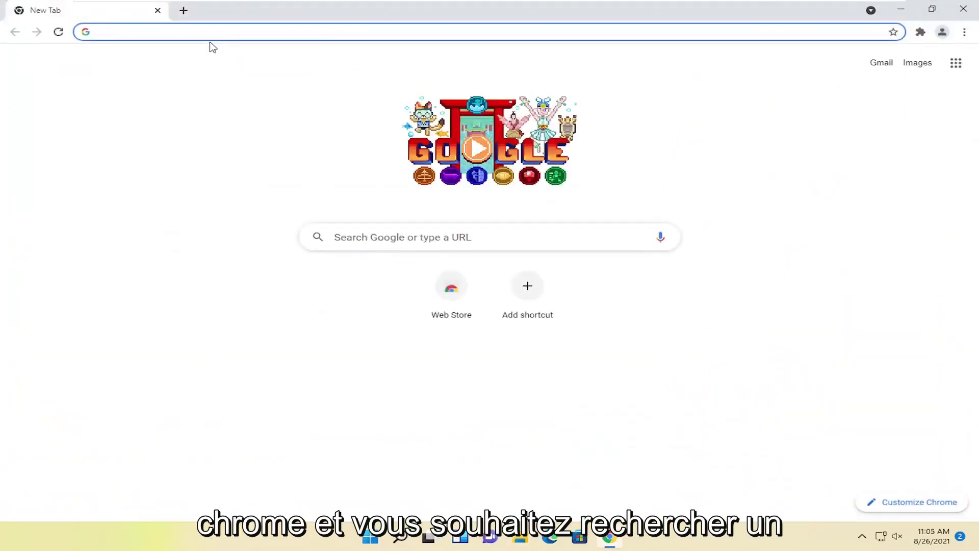
type("duplic")
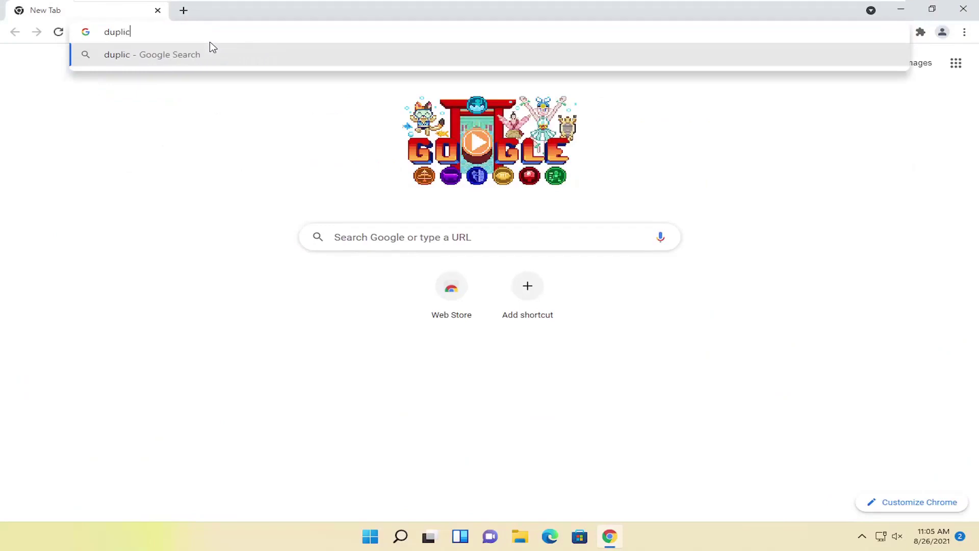
type("ate cleaner ")
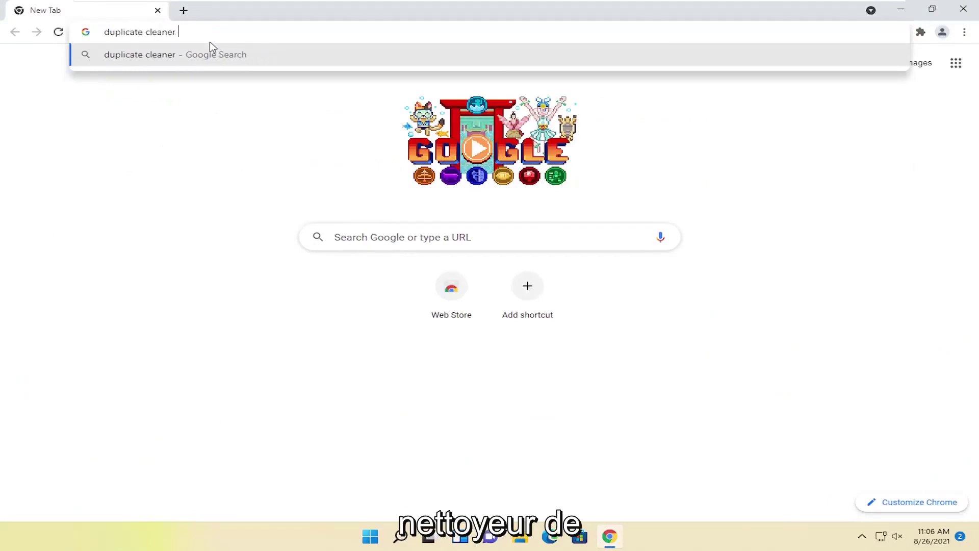
type("free")
key("Return")
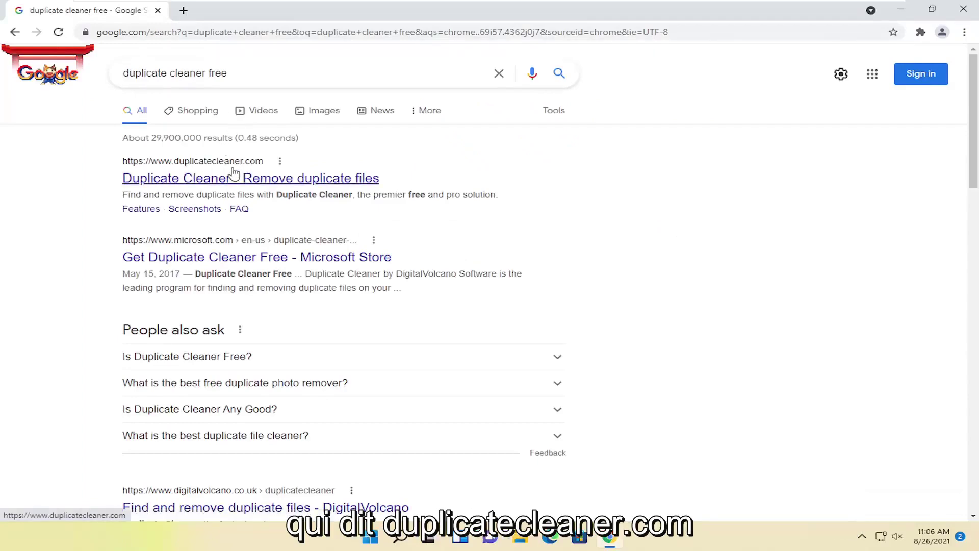
Download the Windows .msi installer from duplicatecleaner.com and launch it
left_click(203, 187)
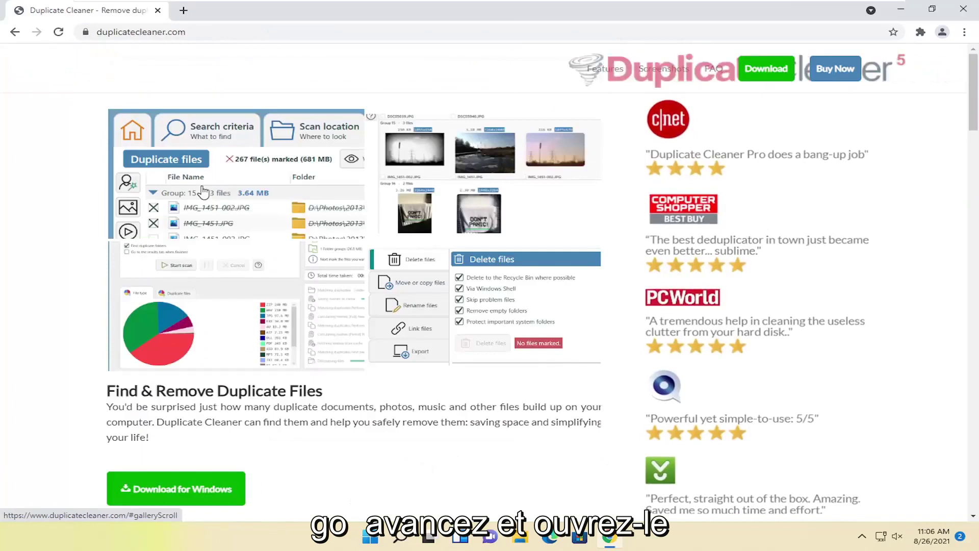
scroll(236, 217, "down", 1)
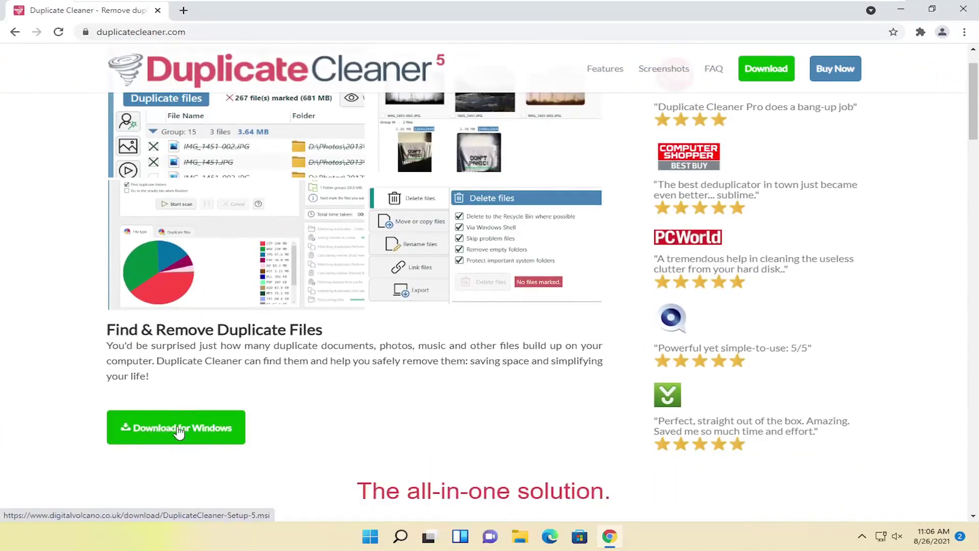
left_click(177, 432)
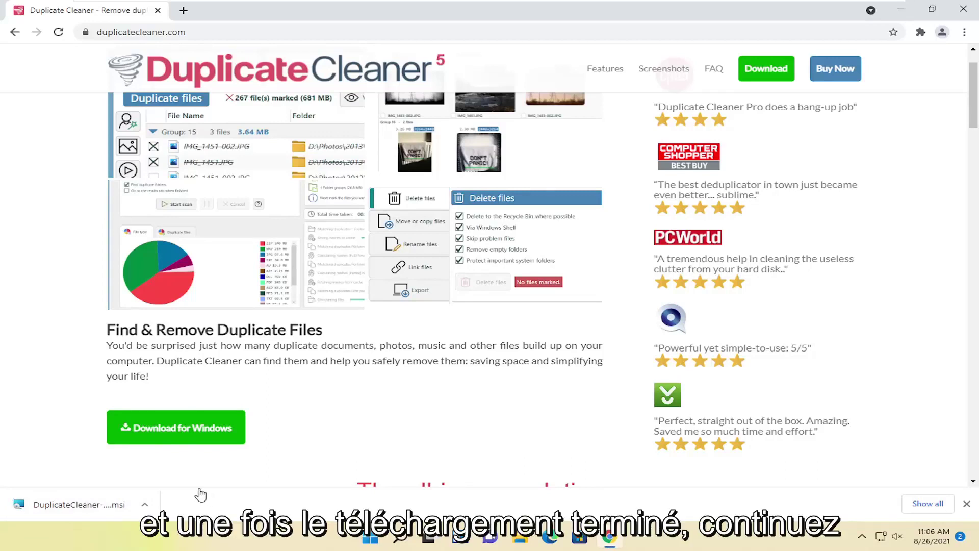
left_click(92, 505)
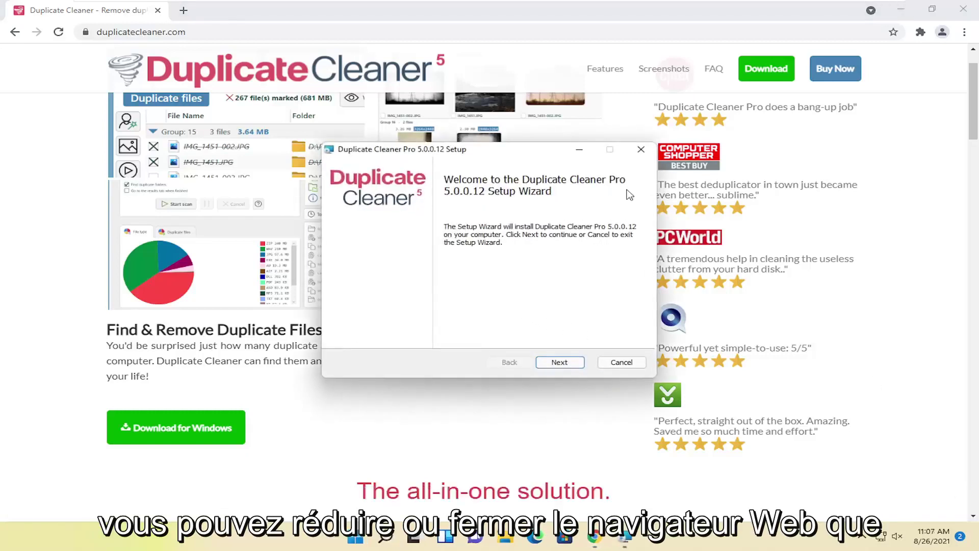
Install Duplicate Cleaner Pro 5.0.0.12 to the default folder, accepting the license and UAC prompt
left_click(900, 9)
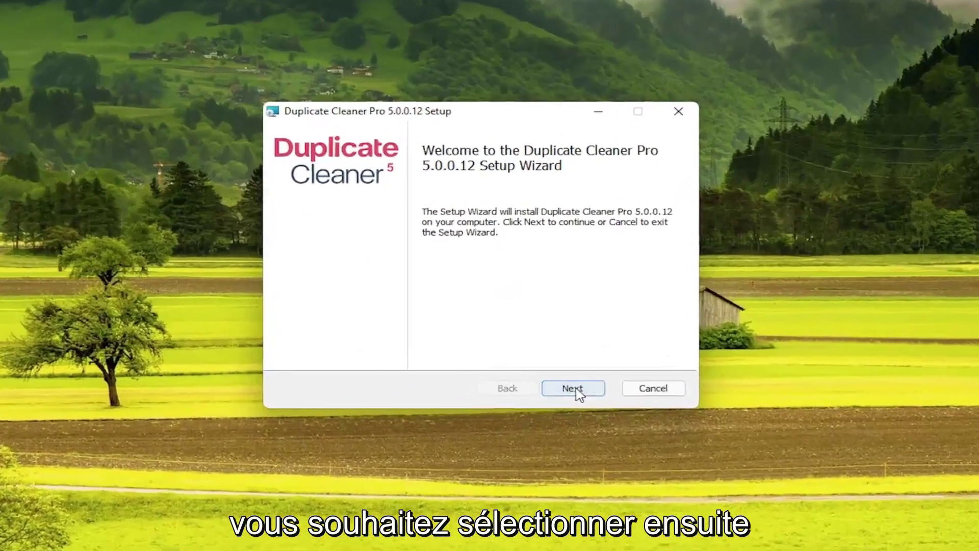
left_click(560, 362)
left_click(454, 357)
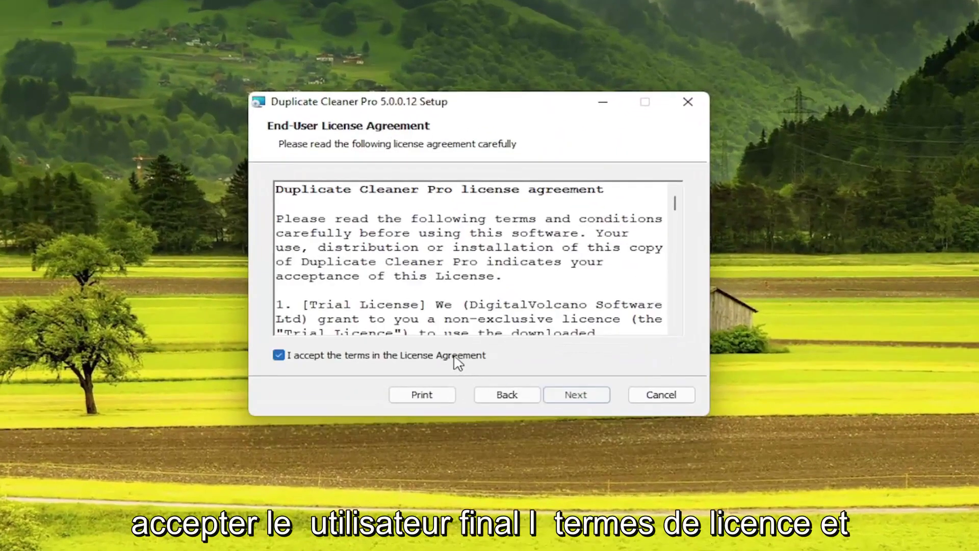
left_click(586, 396)
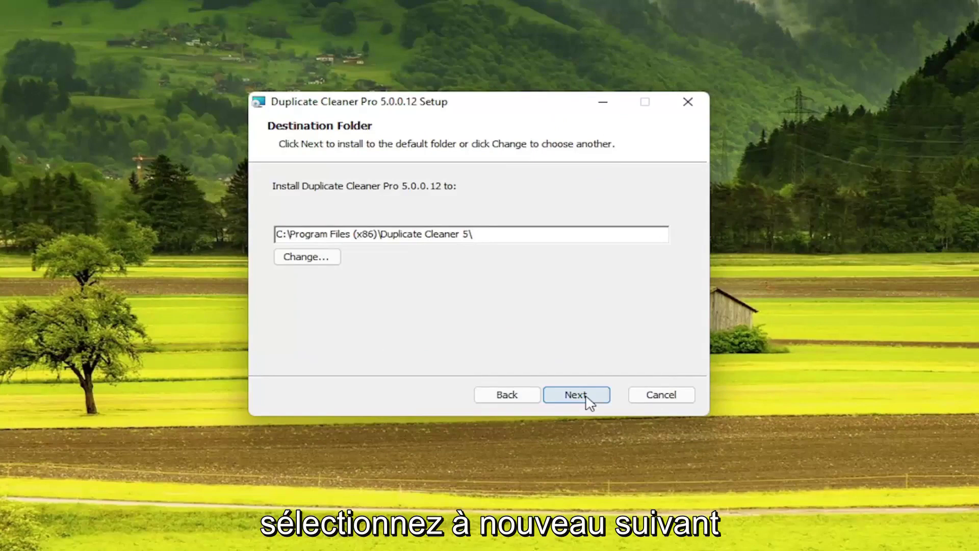
left_click(582, 405)
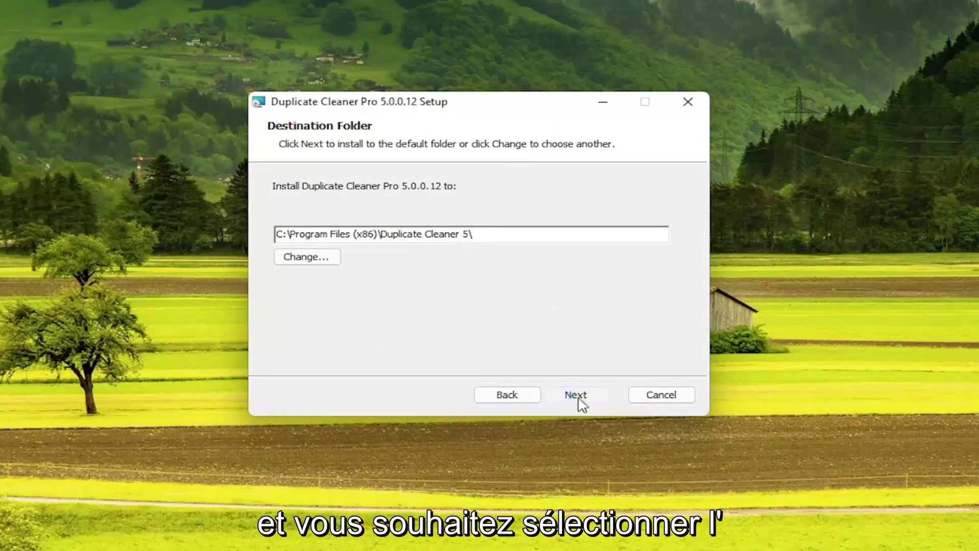
left_click(578, 399)
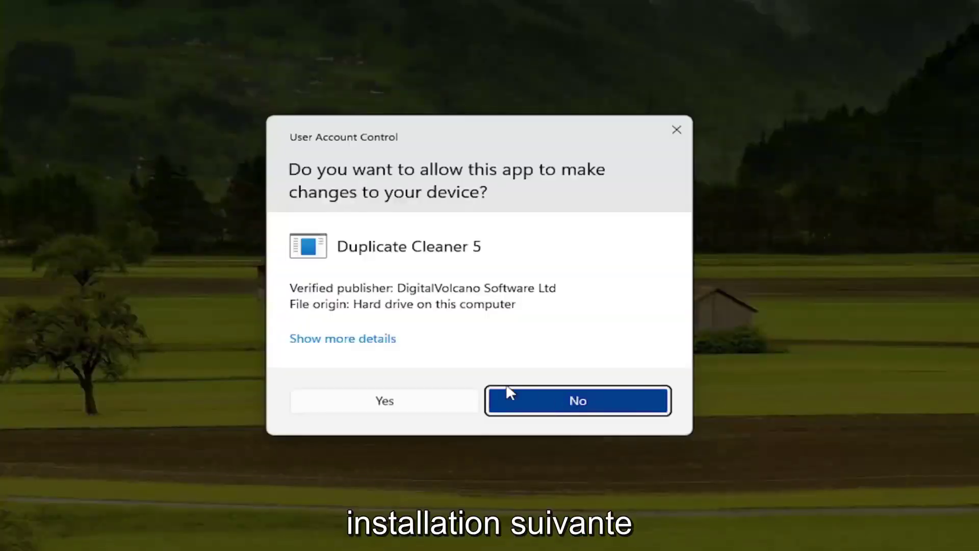
left_click(393, 403)
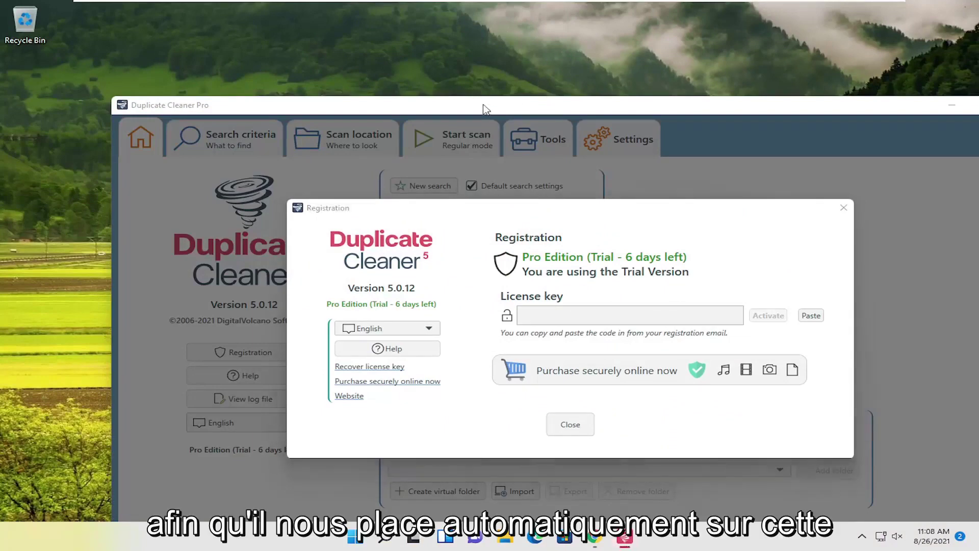
Close the trial Registration dialog and resize the main window to fit the screen
left_click_drag(541, 213, 465, 188)
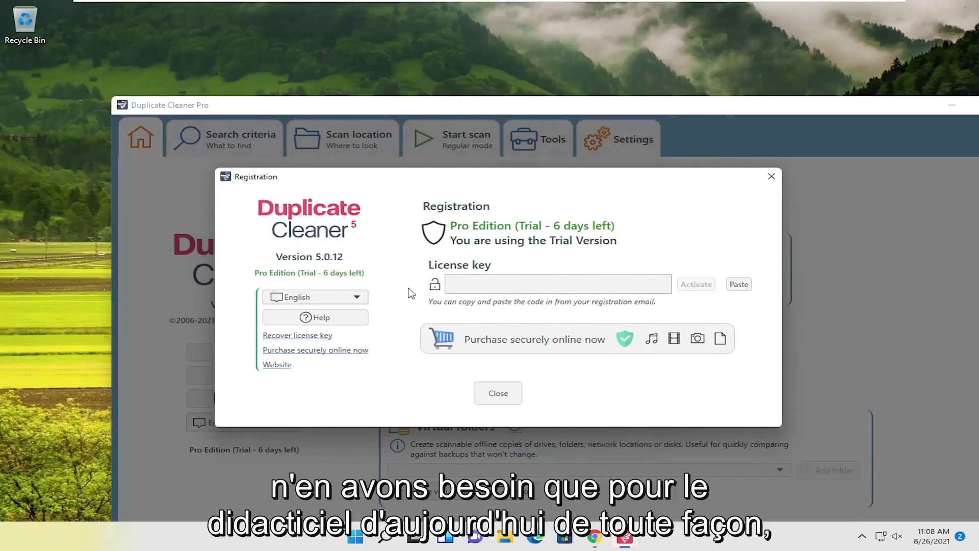
left_click(492, 394)
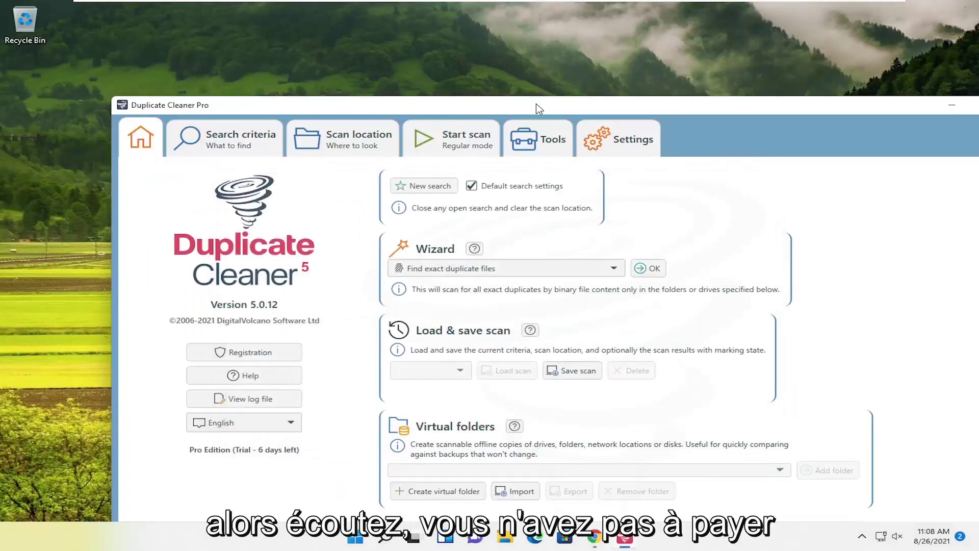
left_click_drag(113, 97, 52, 35)
left_click_drag(124, 45, 126, 39)
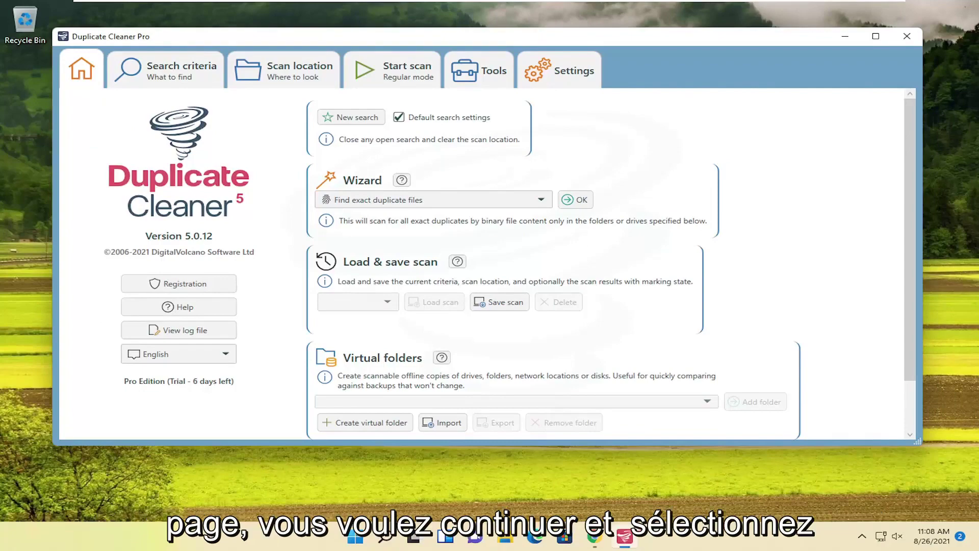
Review the Regular mode search criteria, then switch to the Scan location page
left_click(163, 71)
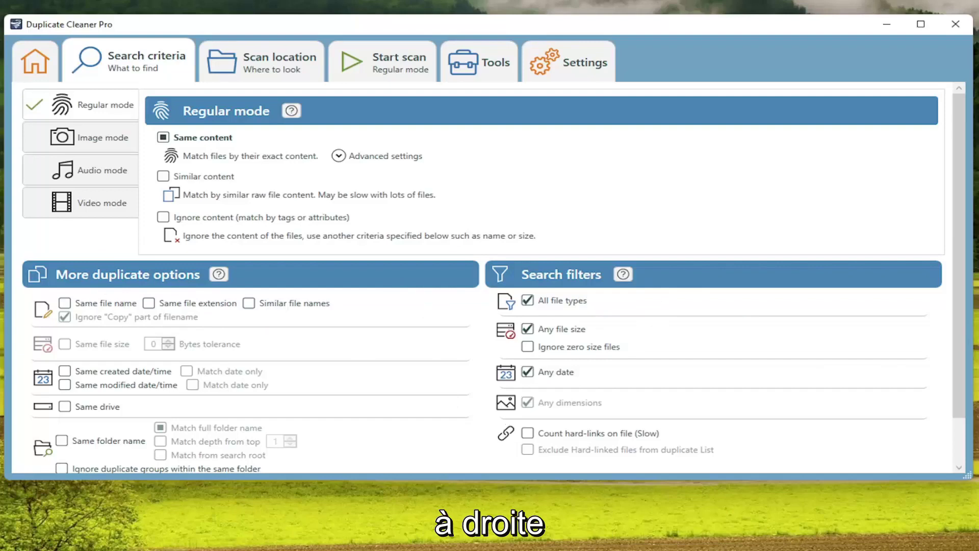
left_click(258, 66)
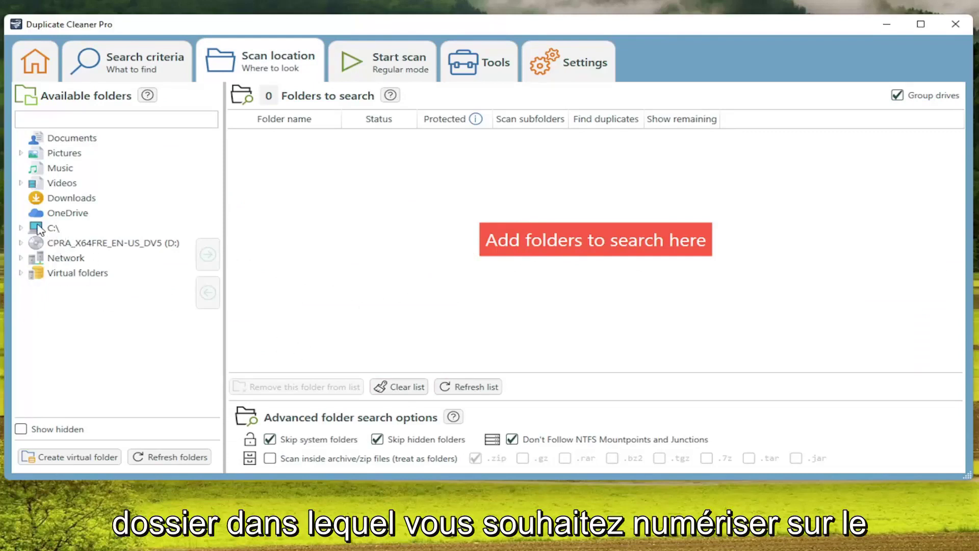
Add C:\Users to the folders to search and go to the Start scan page
left_click(55, 230)
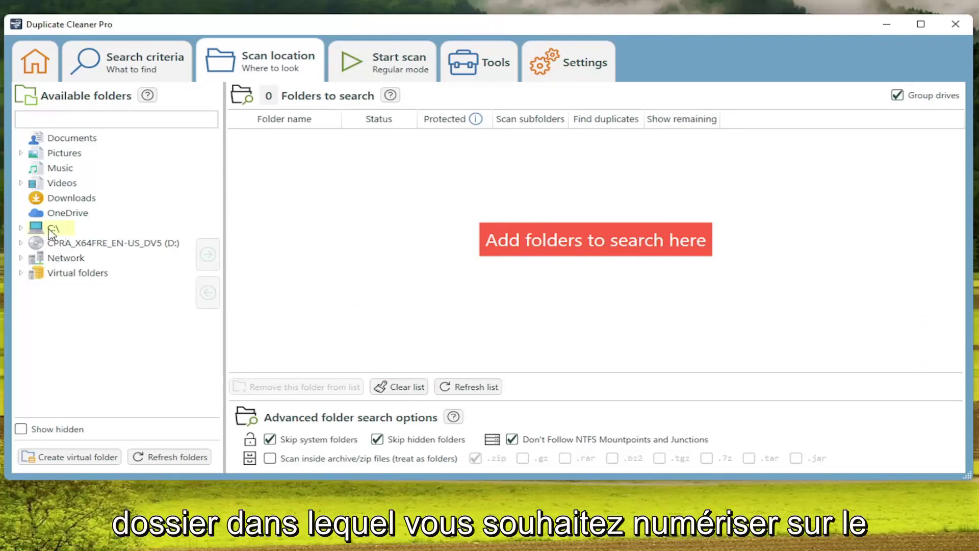
left_click(20, 228)
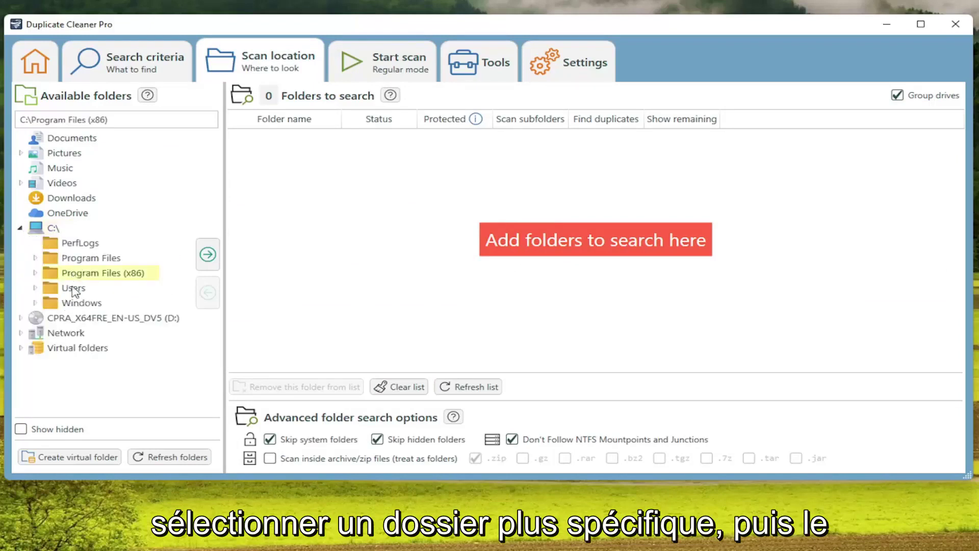
left_click(73, 288)
left_click(208, 255)
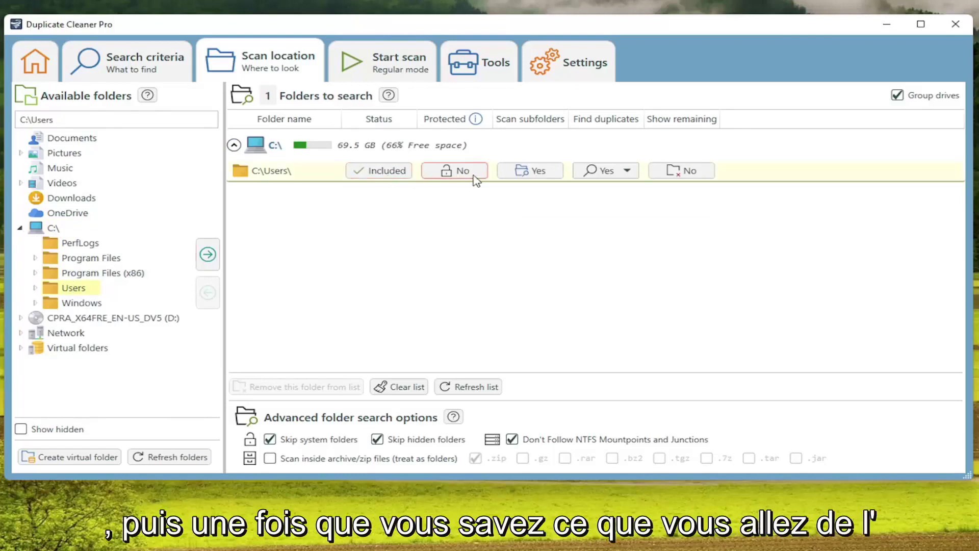
left_click(376, 71)
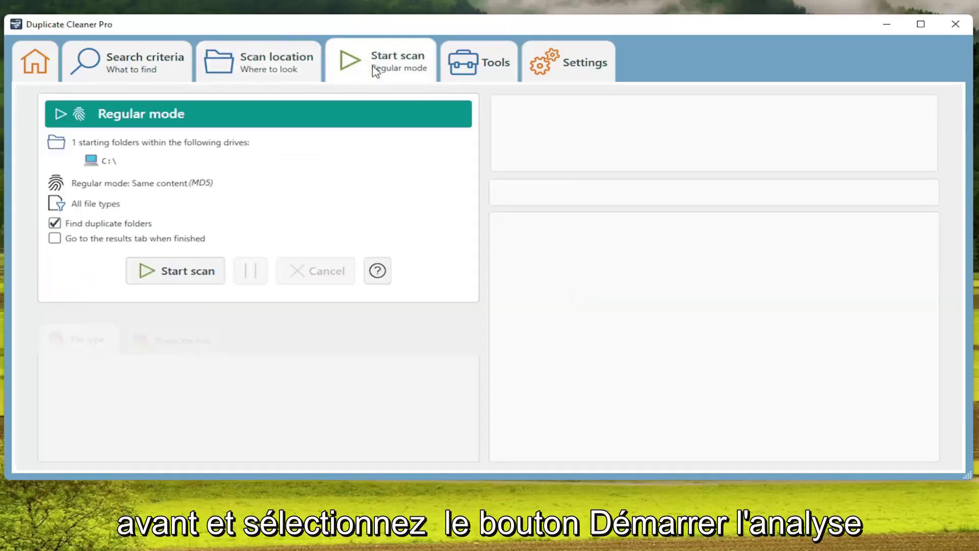
Run the scan, check the empty duplicate list and file type chart, then close the program
left_click(162, 275)
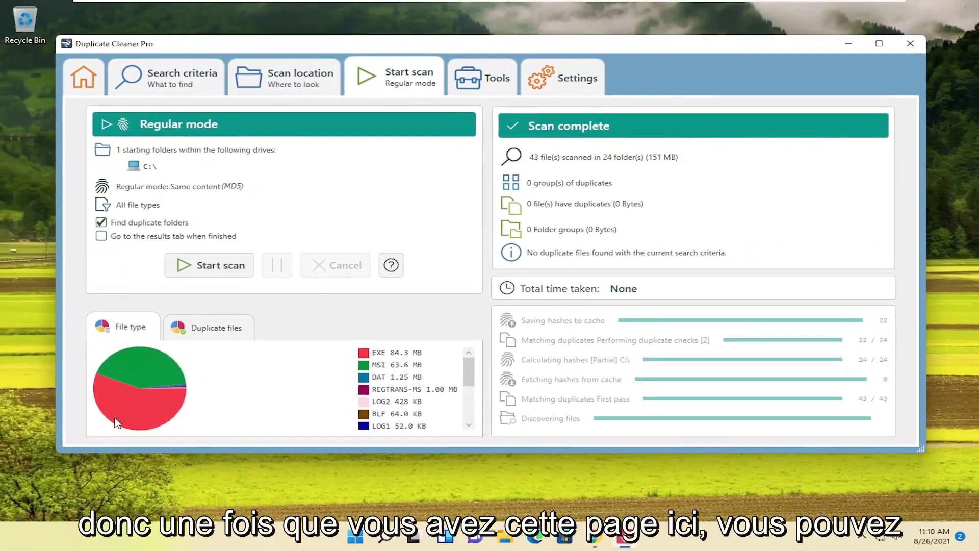
left_click(218, 328)
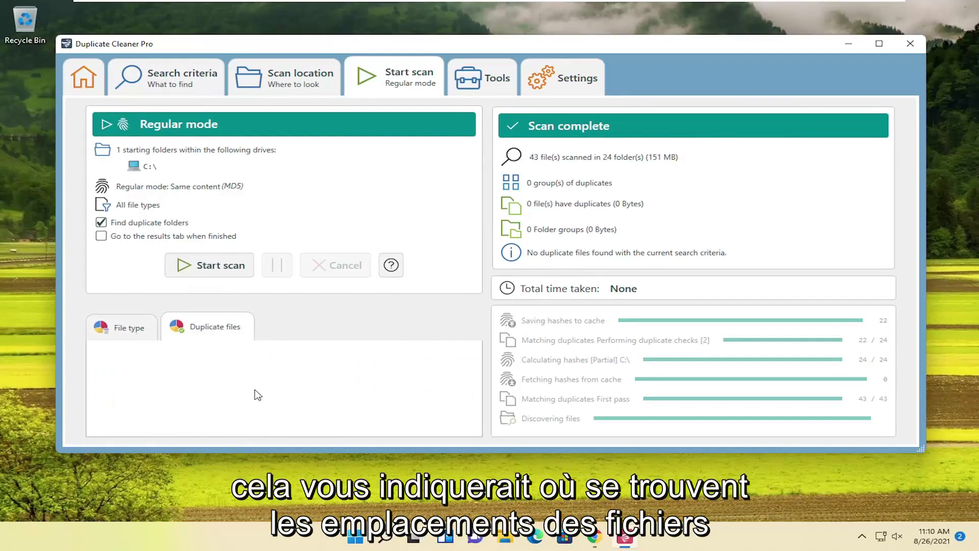
left_click(128, 330)
left_click(245, 329)
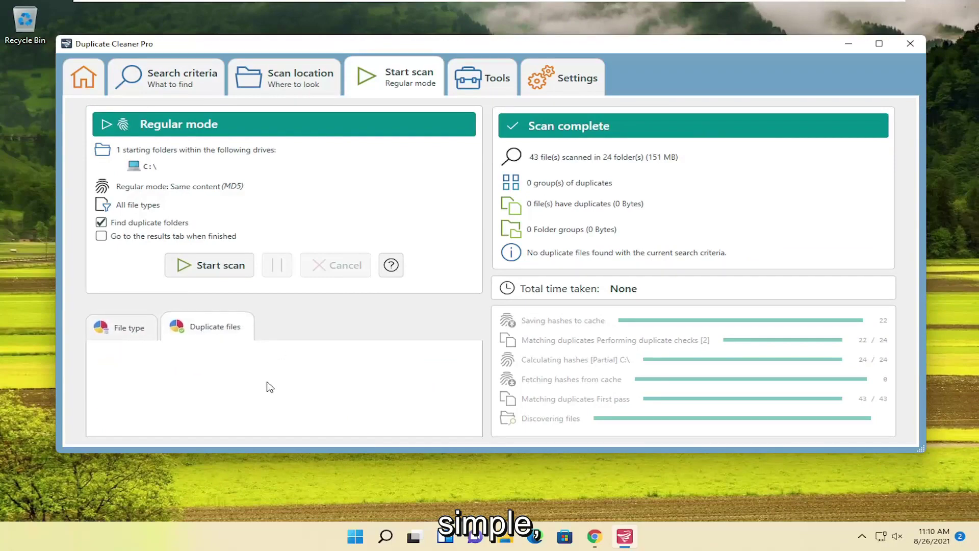
left_click(131, 336)
left_click(911, 43)
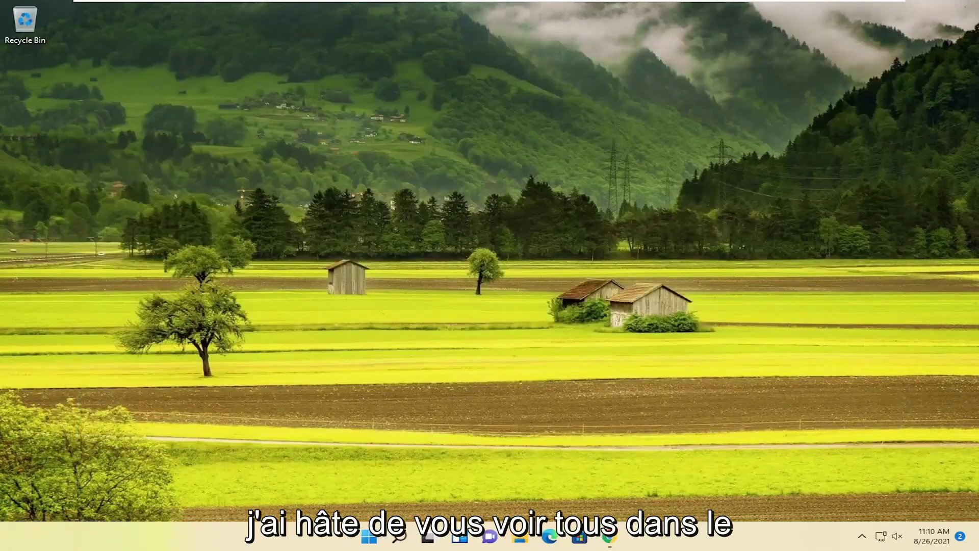